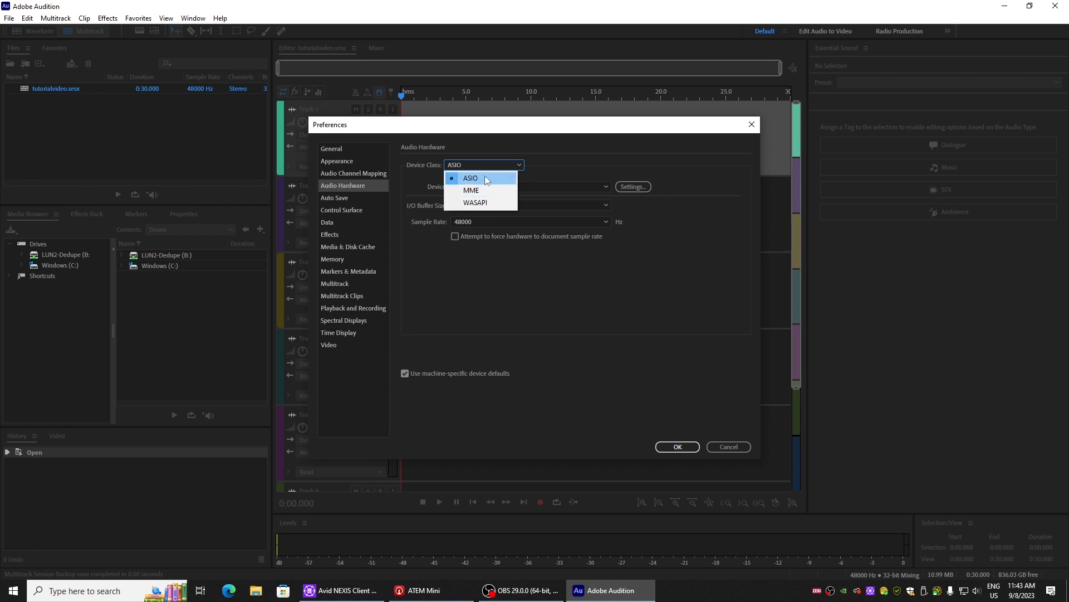
Step: Set the audio hardware device class to ASIO with the ZEDi ASIO Driver as the device, and apply the preferences
left_click(485, 178)
left_click(508, 188)
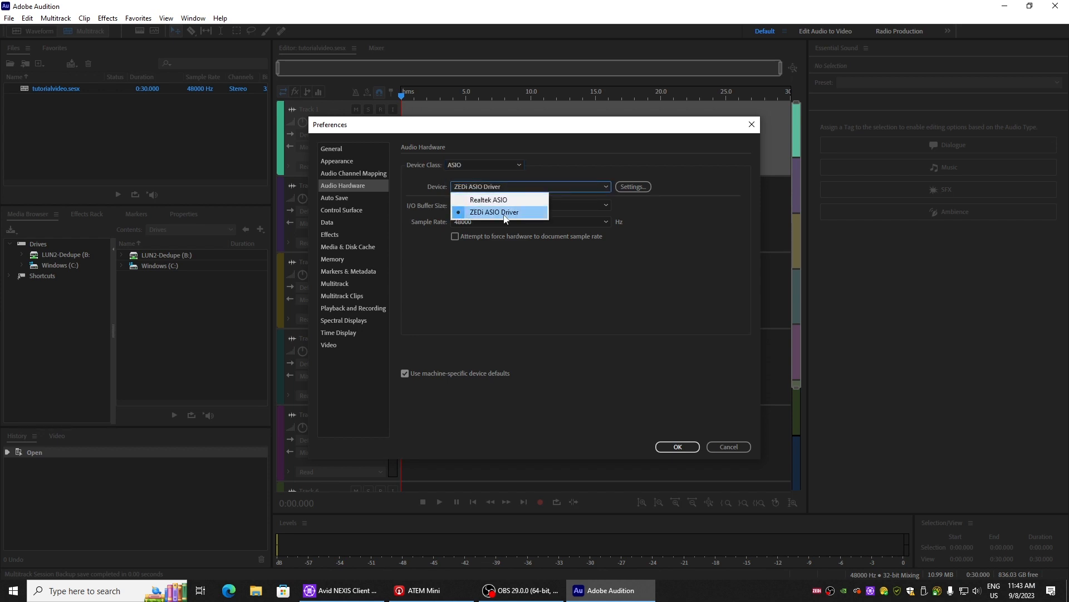
left_click(507, 183)
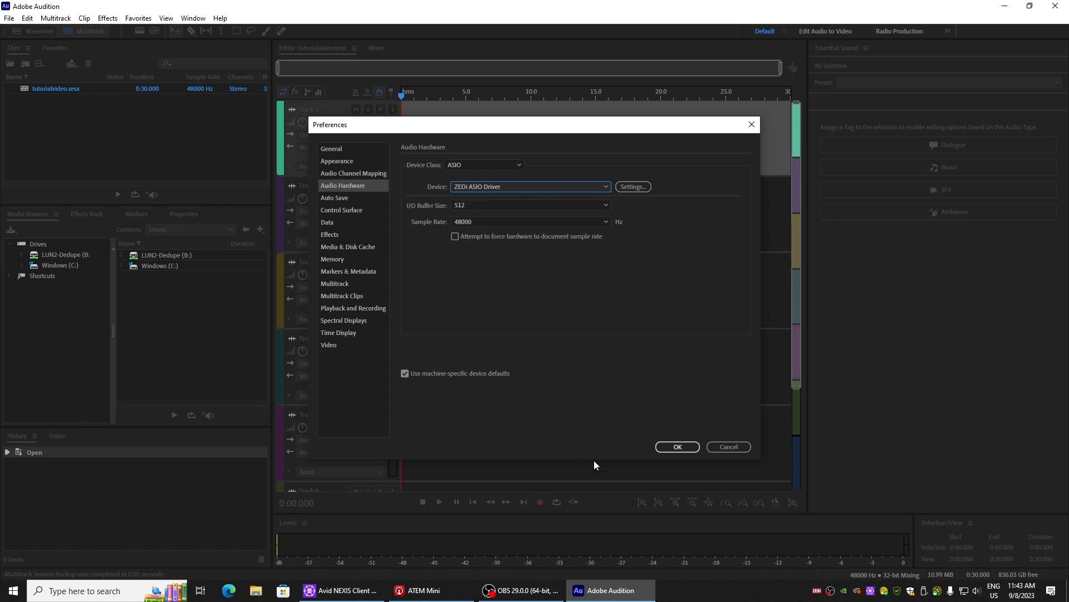
left_click(669, 448)
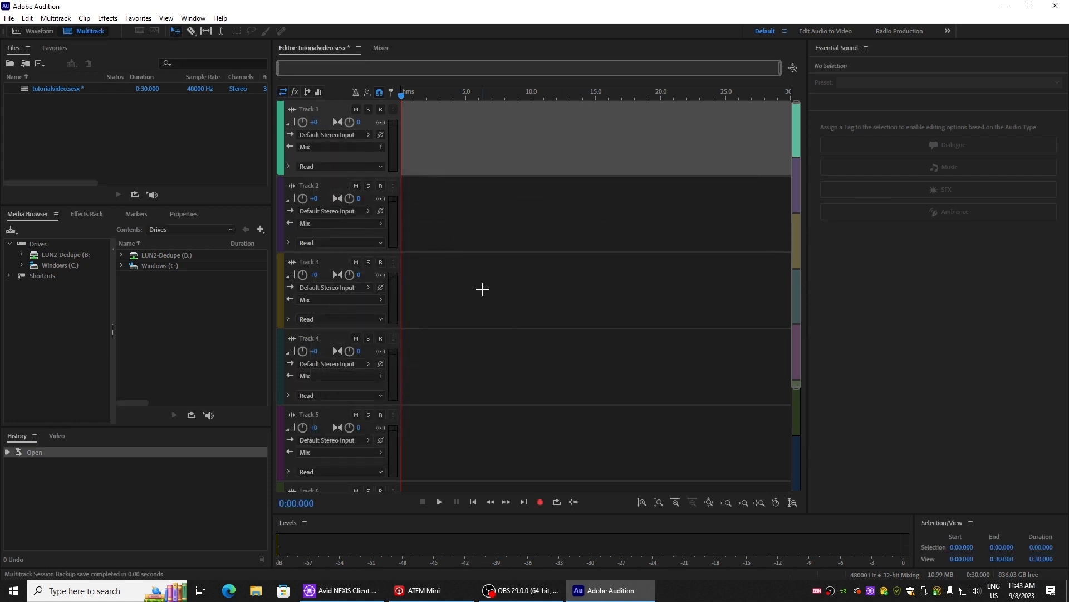
Step: Assign the mono input [01M] Analogue 1 to Track 1 and [02M] Analogue 2 to Track 2
left_click(321, 136)
mouse_move(426, 152)
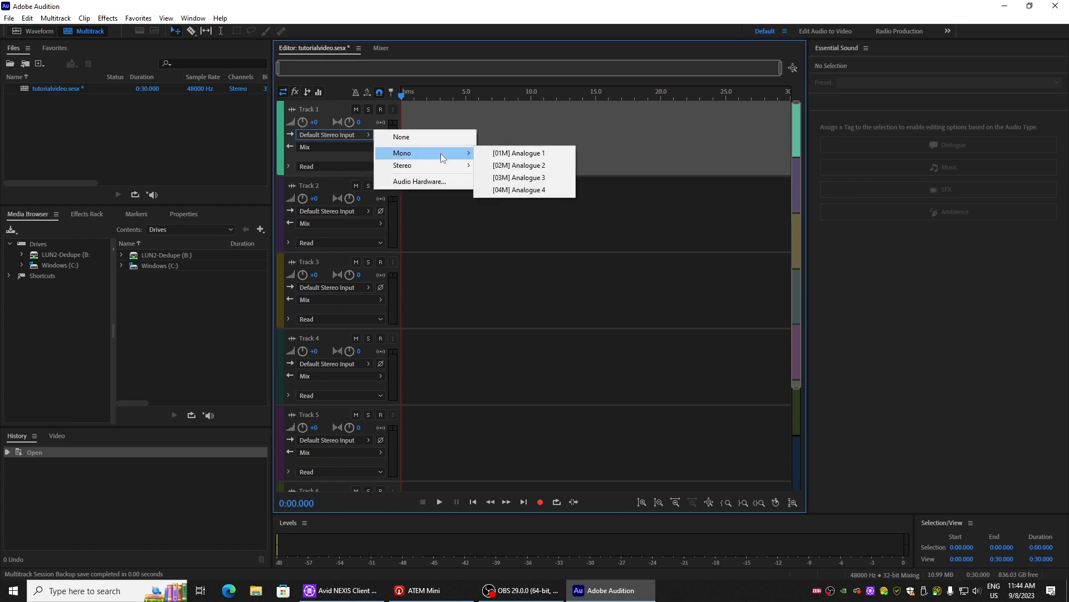
left_click(322, 135)
mouse_move(387, 153)
left_click(517, 157)
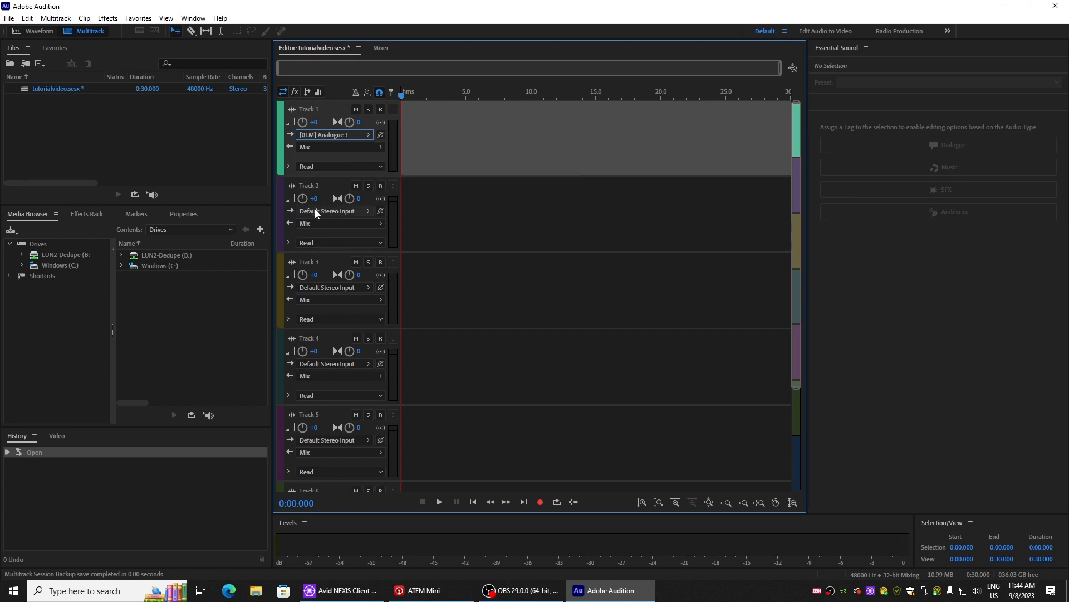
left_click(322, 211)
mouse_move(397, 230)
left_click(518, 241)
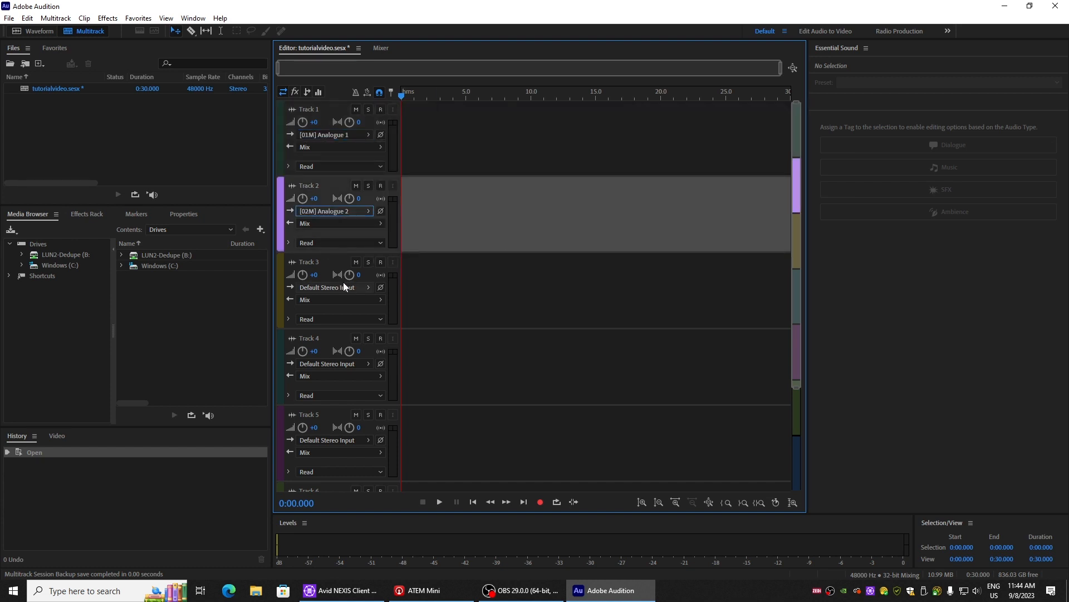
Step: Assign the mono input [03M] Analogue 3 to Track 3 and [04M] Analogue 4 to Track 4
left_click(337, 288)
mouse_move(401, 305)
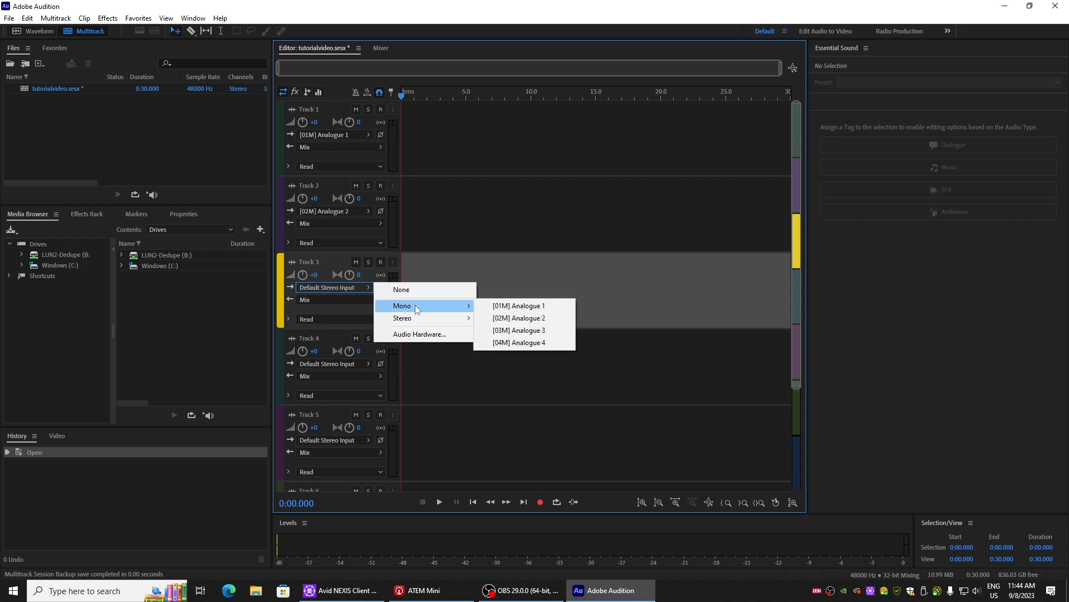
left_click(511, 332)
left_click(351, 364)
mouse_move(404, 381)
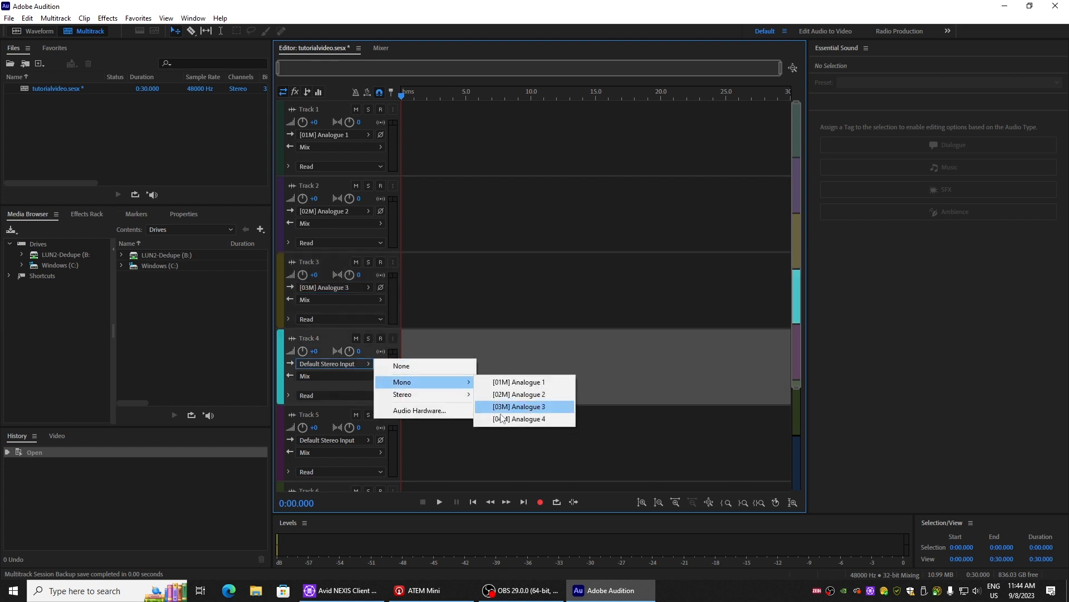
left_click(513, 418)
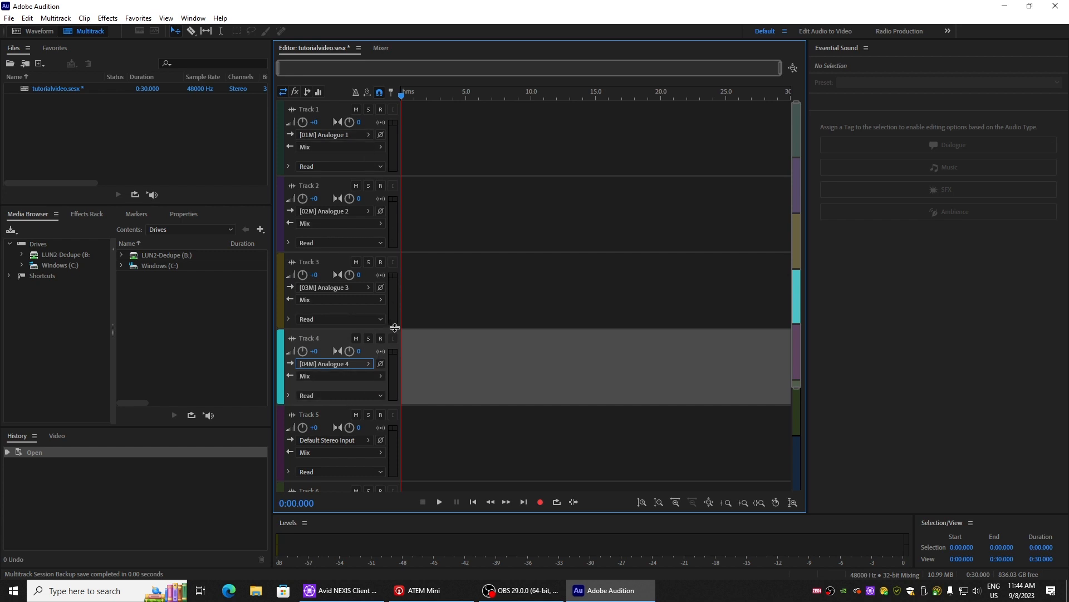
Step: Arm Track 2, Track 3 and Track 4 for recording
left_click(381, 188)
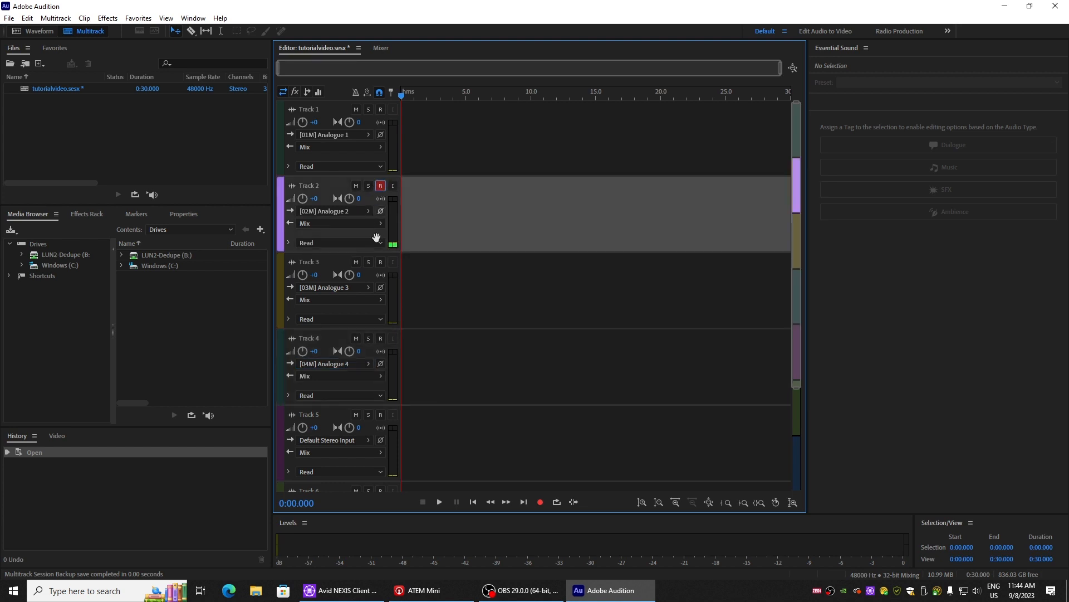
left_click(380, 262)
left_click(381, 338)
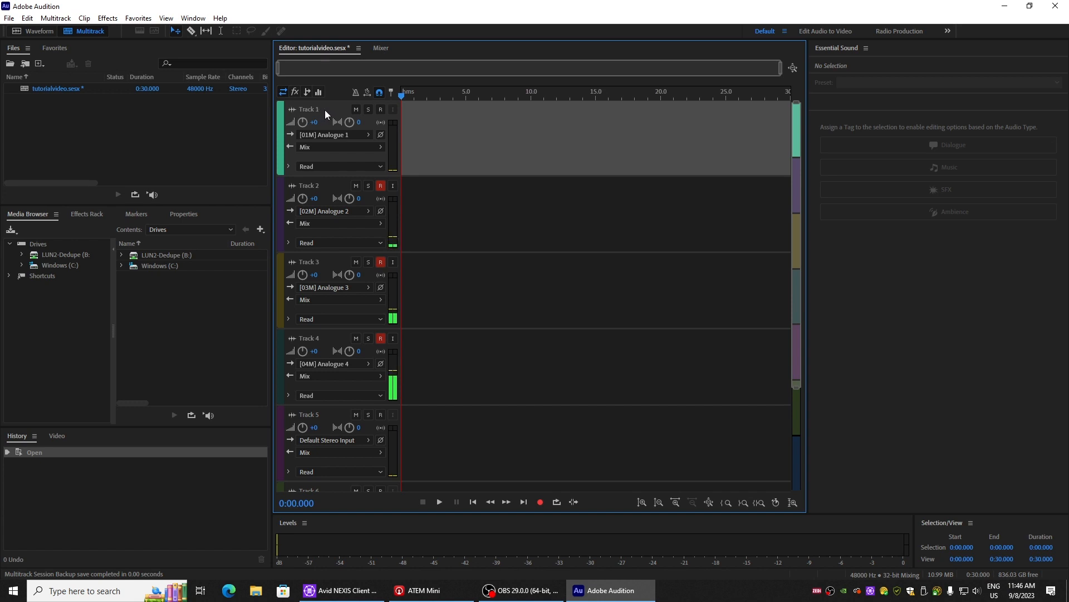
Step: Delete the selected Track 1 from the multitrack session
left_click(56, 18)
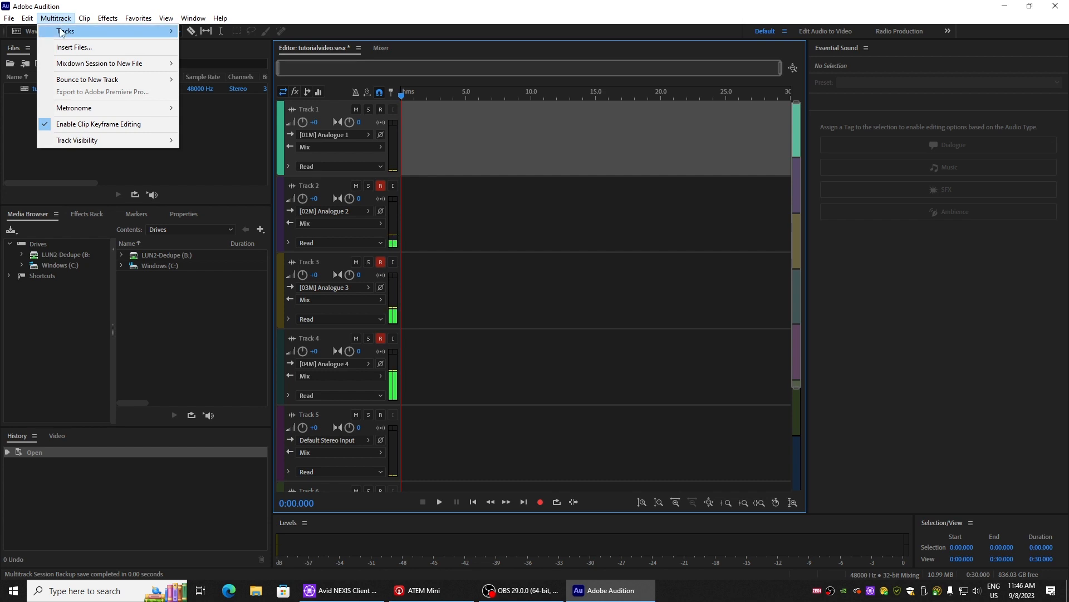
mouse_move(100, 31)
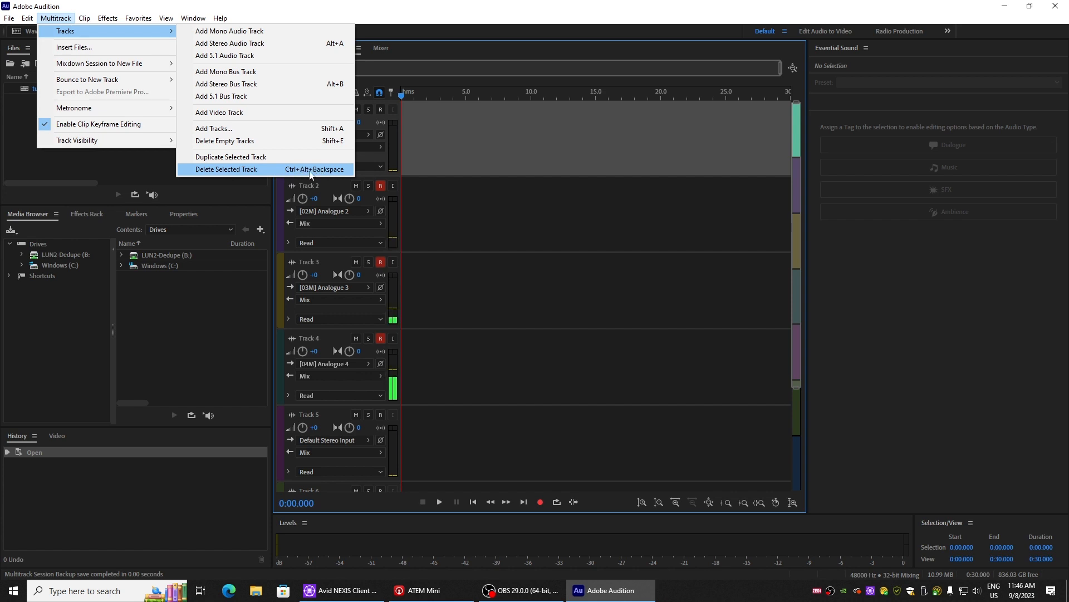
left_click(289, 169)
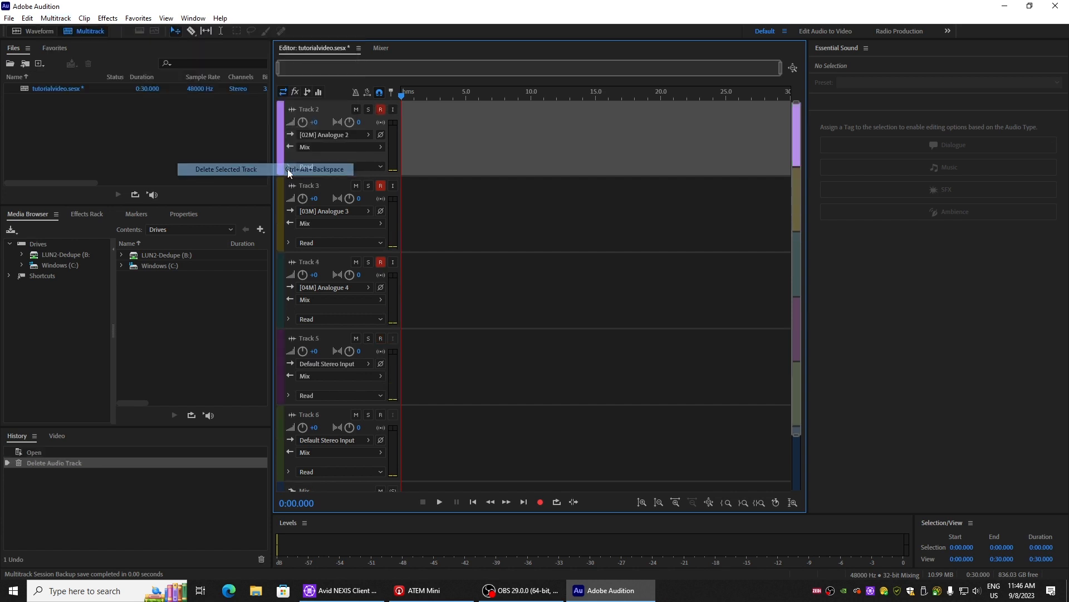
Step: Delete the unused Track 5 and Track 6 from the session
scroll(337, 342, "down", 3)
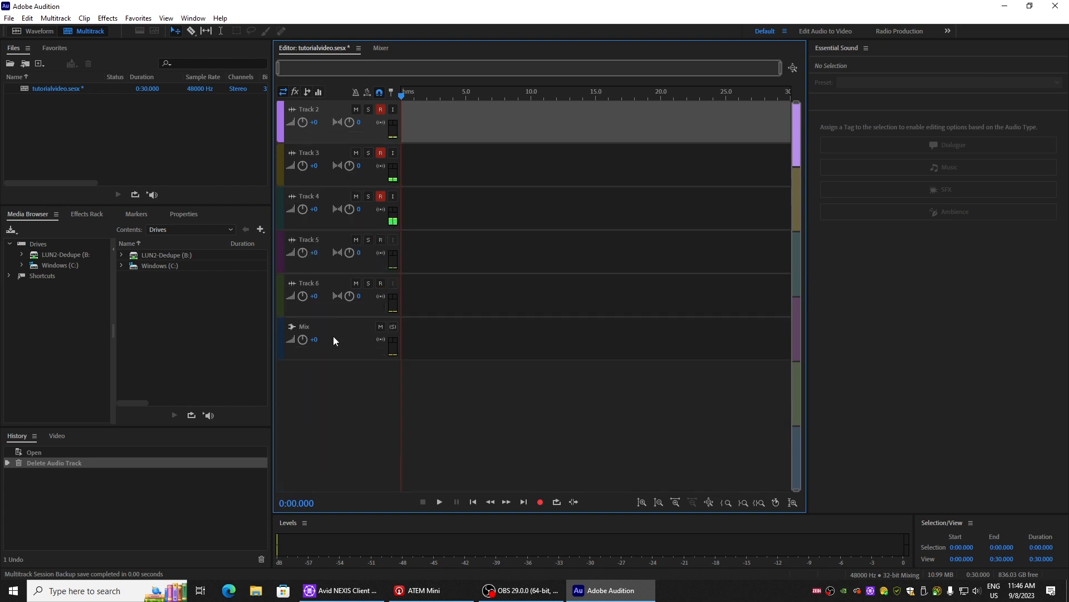
left_click(319, 240)
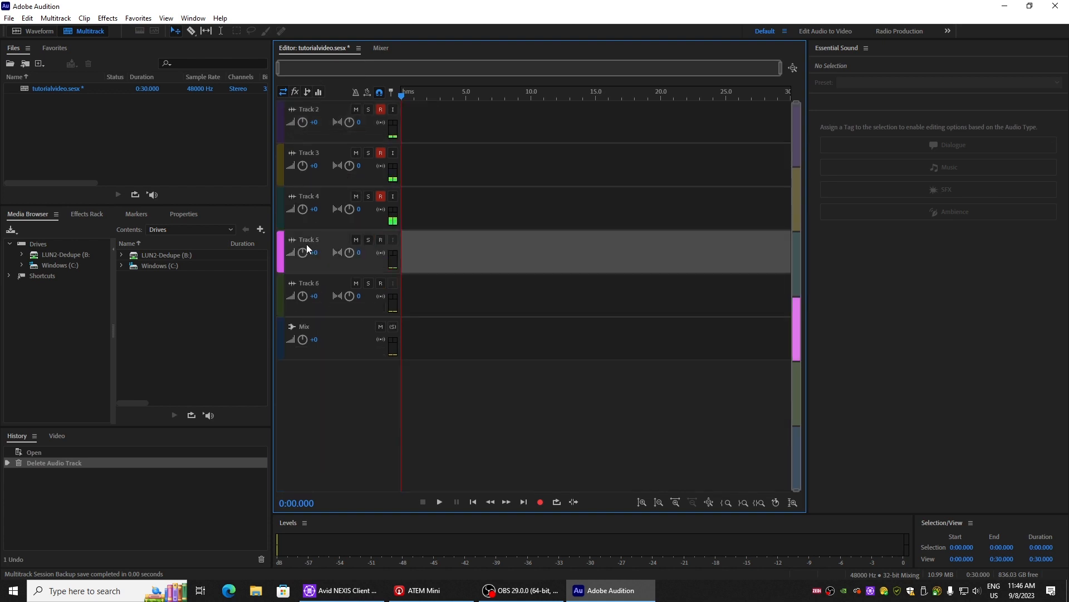
key("Delete")
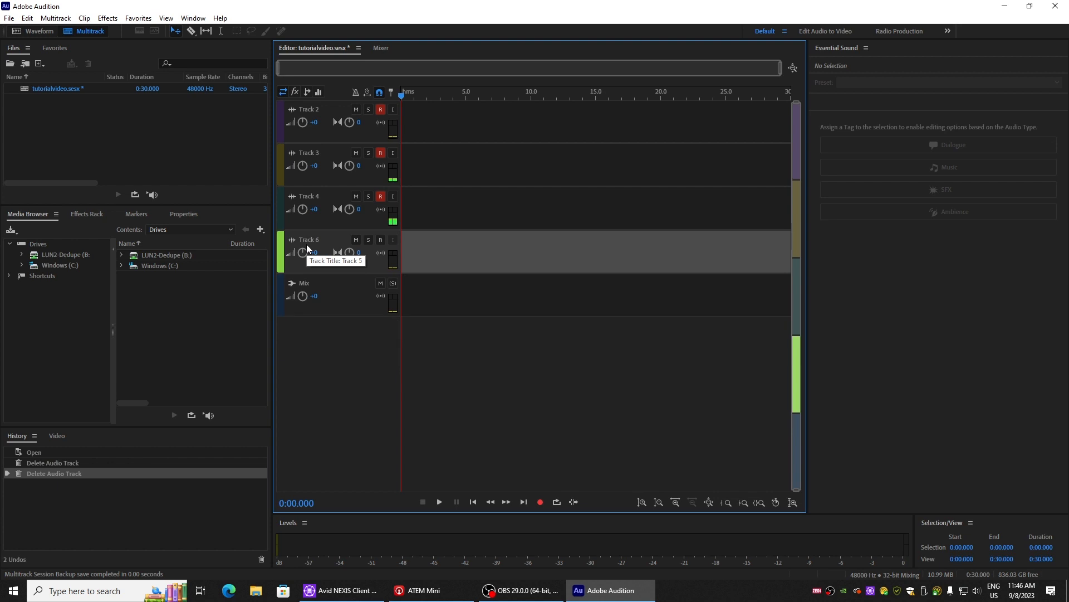
key("Delete")
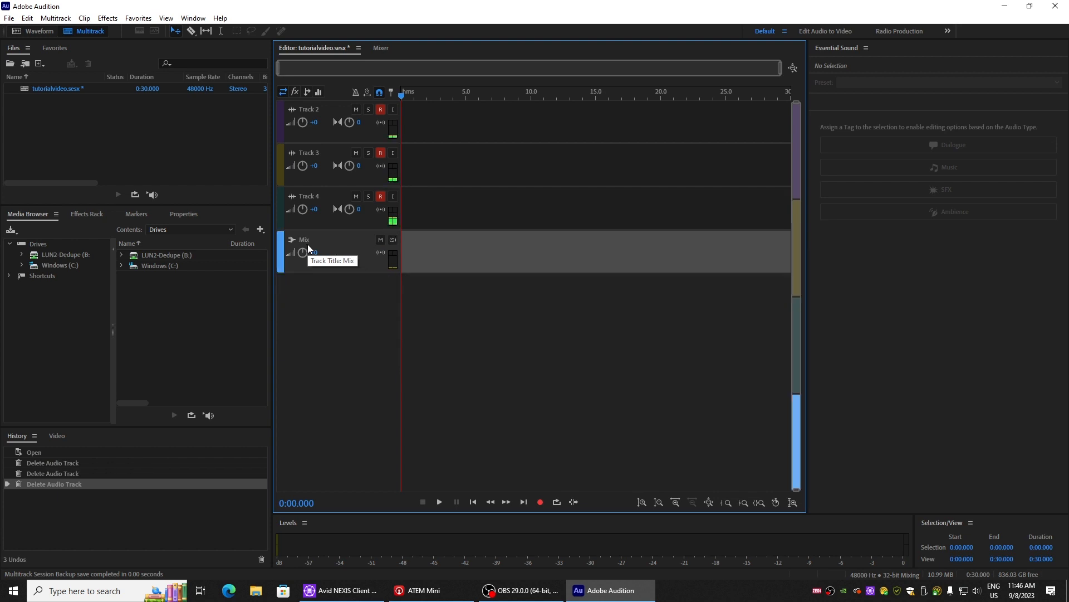
Step: Set the Mix track's output to the stereo channel [03S] Analogue 3
scroll(396, 273, "up", 2)
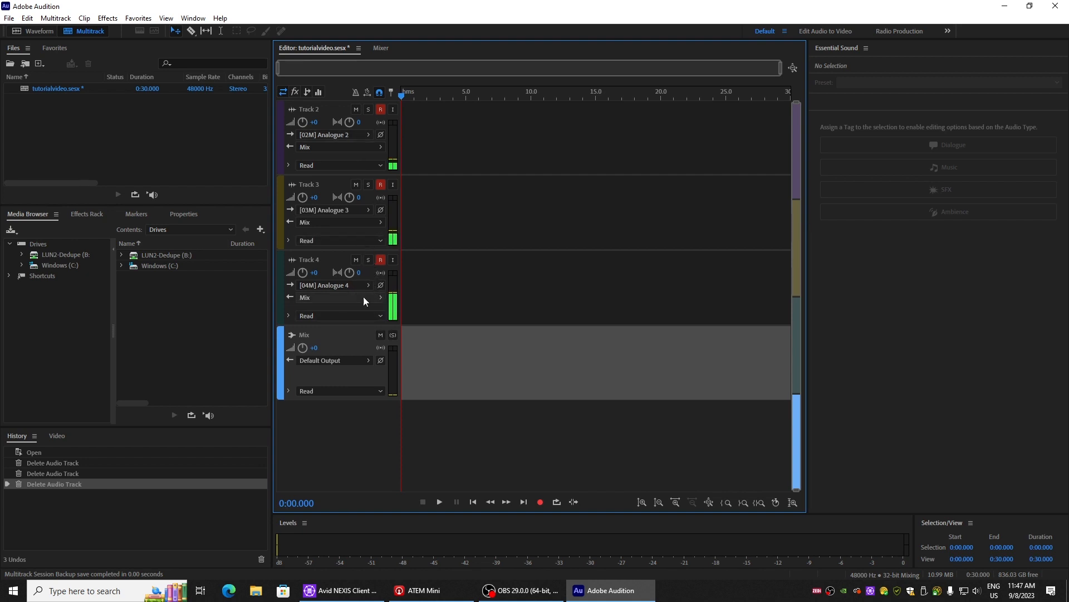
left_click(333, 360)
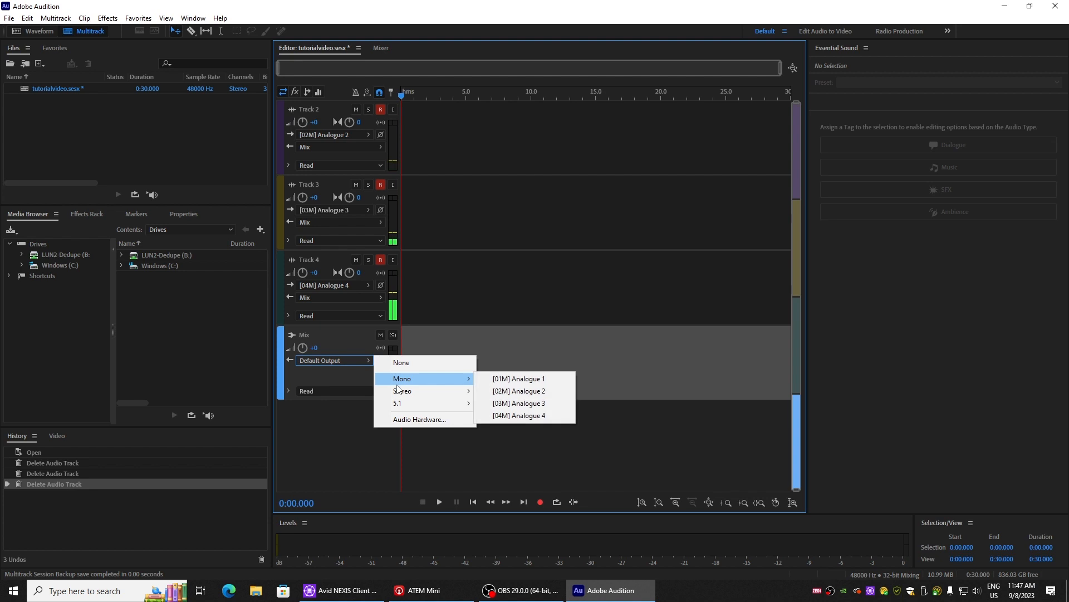
mouse_move(398, 392)
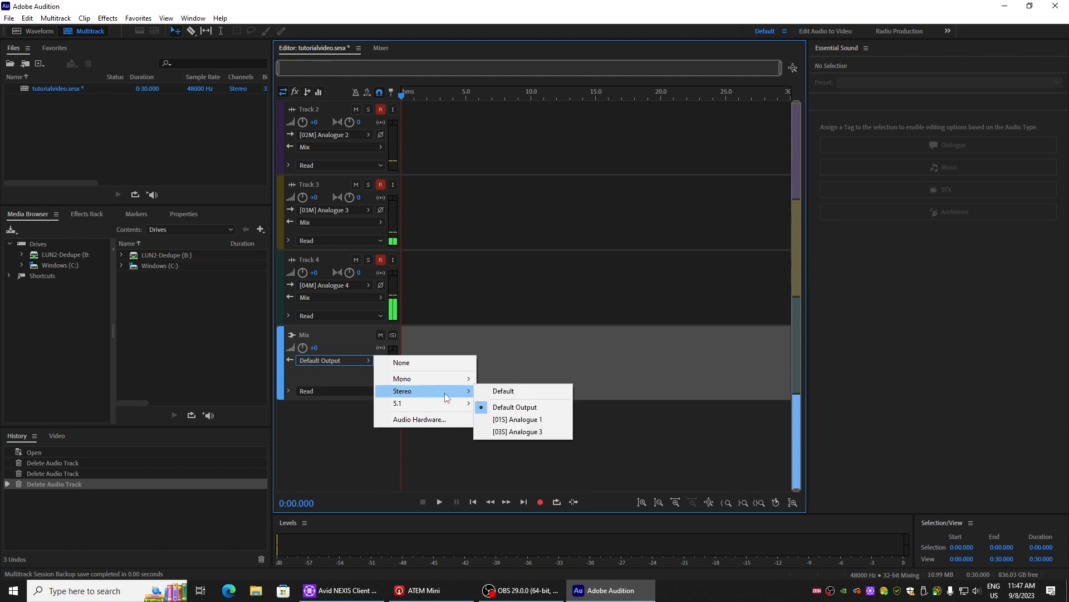
left_click(512, 434)
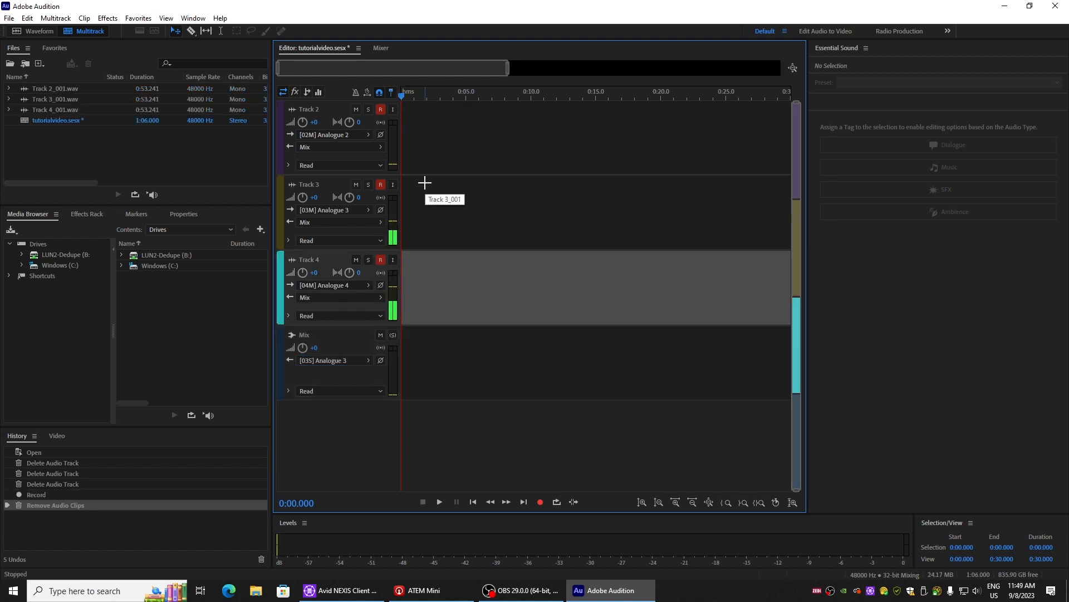
Step: Record a new take on the armed tracks from the session start, then stop the recording
left_click(540, 502)
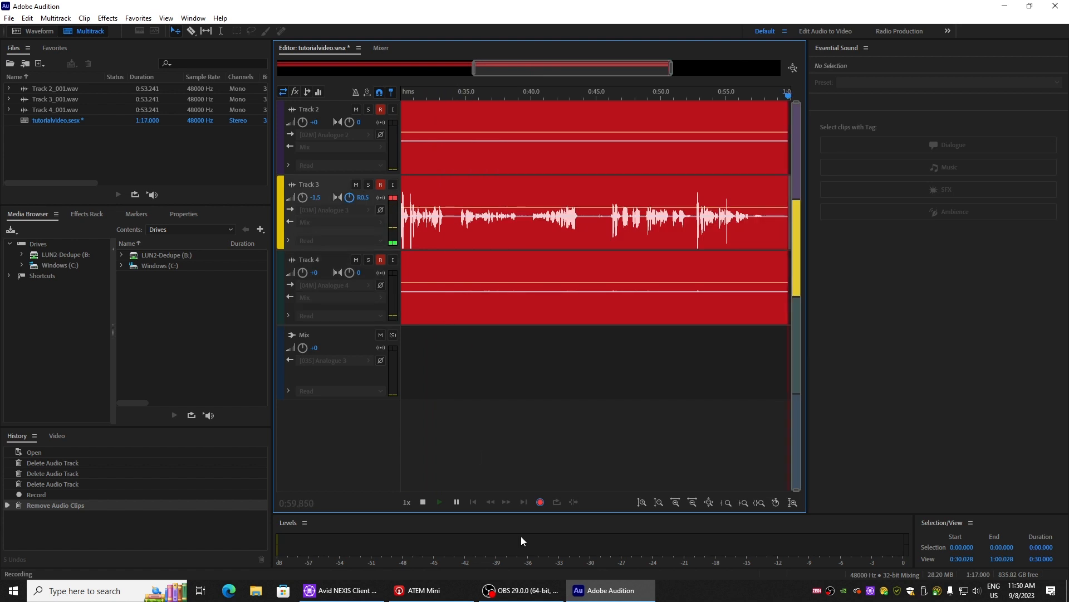
left_click(423, 501)
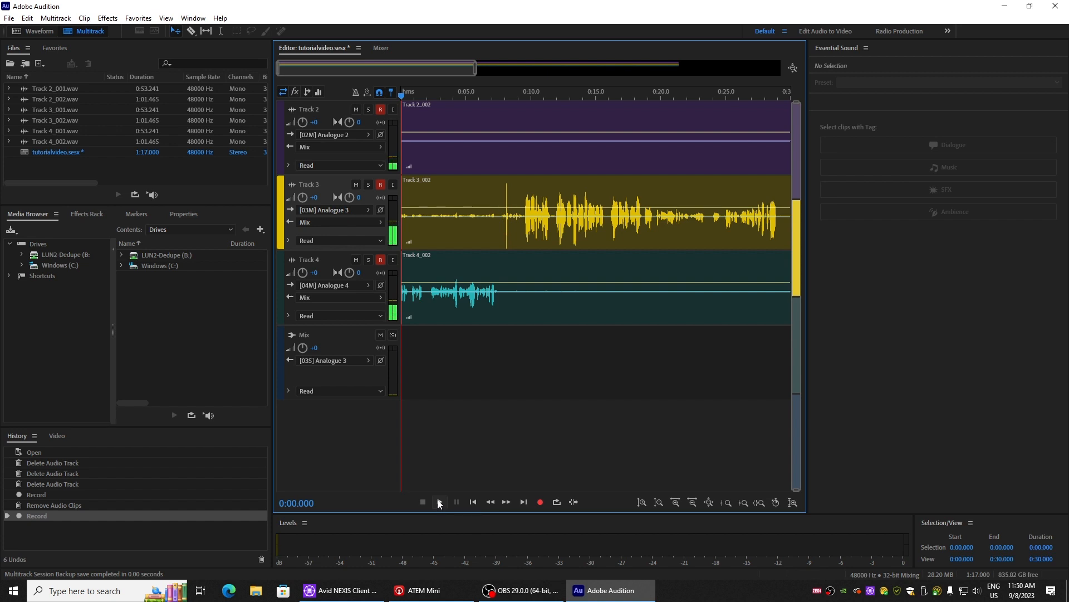
Step: Turn on input monitoring for Track 2, Track 3 and Track 4
left_click(393, 109)
left_click(393, 185)
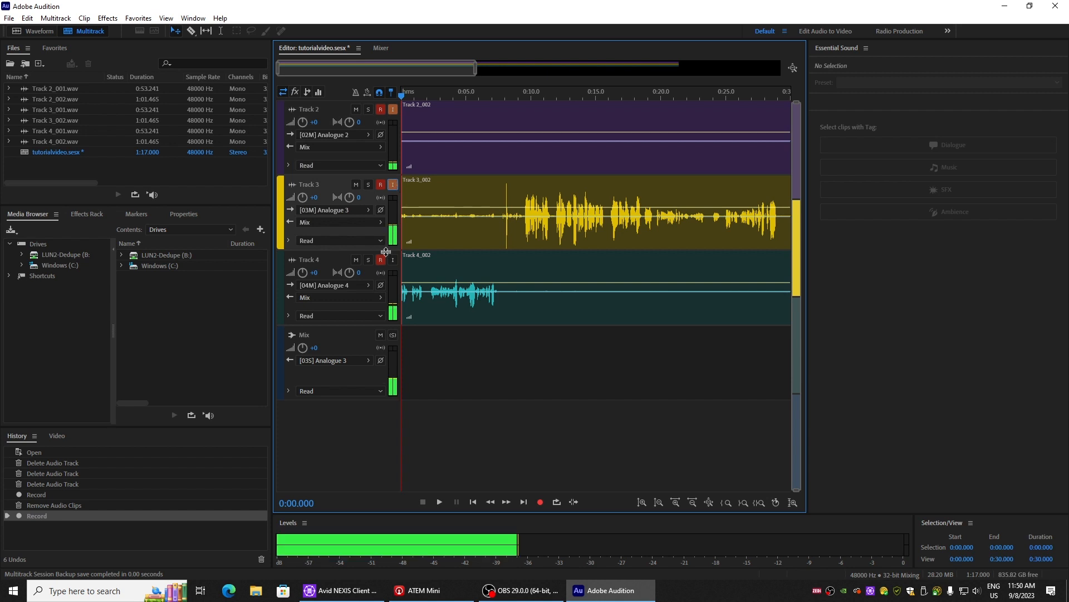
left_click(394, 261)
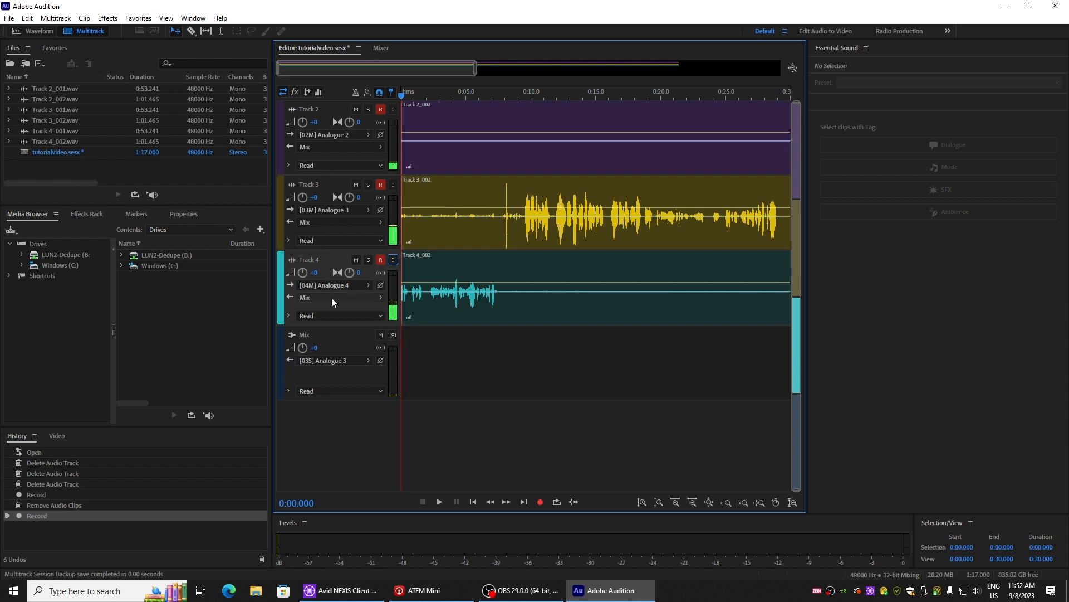
Step: Rename Track 2, Track 3 and Track 4, giving each one a person's first name
left_click(307, 110)
left_click(309, 109)
type("Jace")
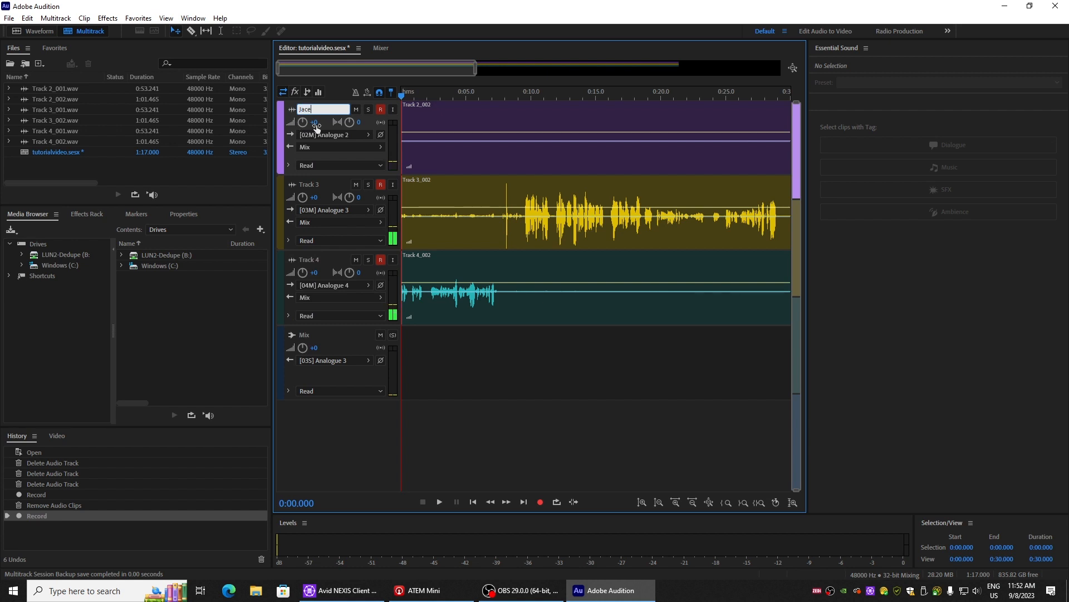
left_click(330, 186)
left_click(315, 186)
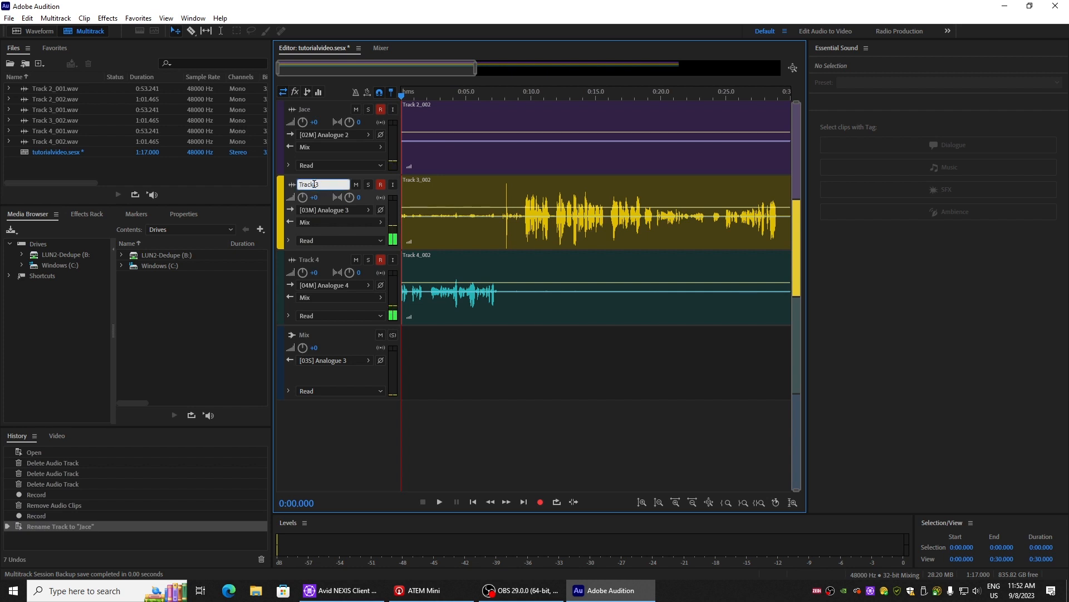
type("Bob")
left_click(315, 260)
left_click(303, 256)
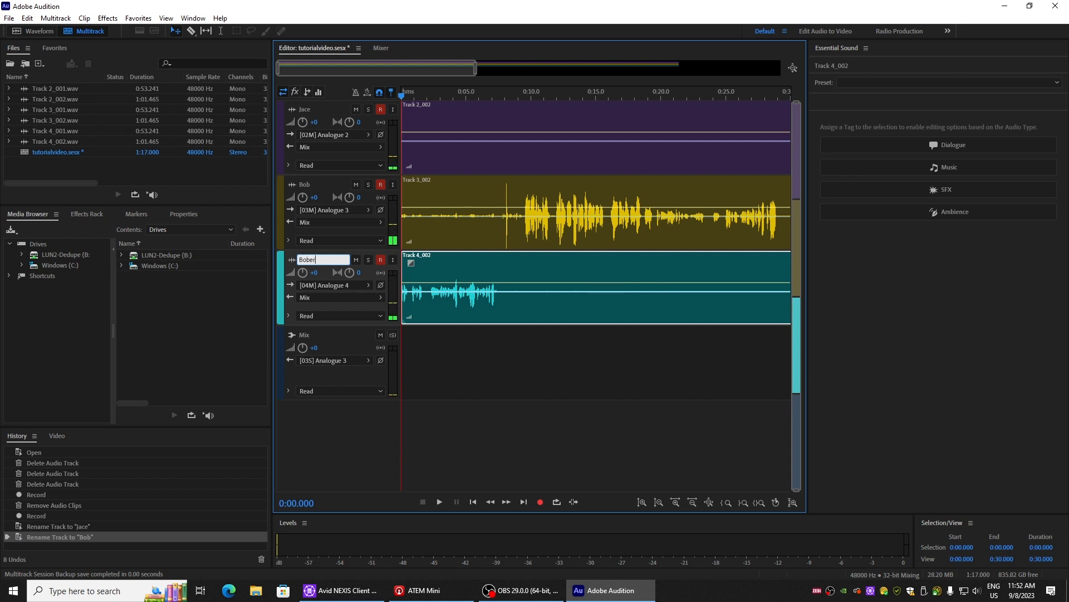
key("Return")
Step: Set up a multitrack mixdown export of the entire session as MP3 Audio with the file name tutorialvideo.mp3
left_click(9, 18)
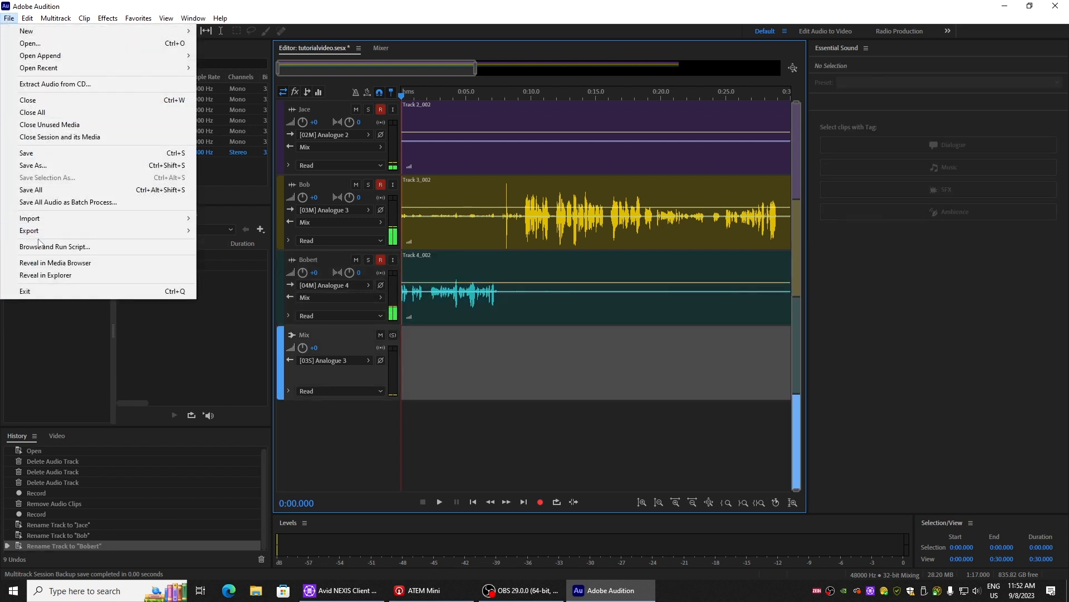
mouse_move(43, 233)
mouse_move(269, 284)
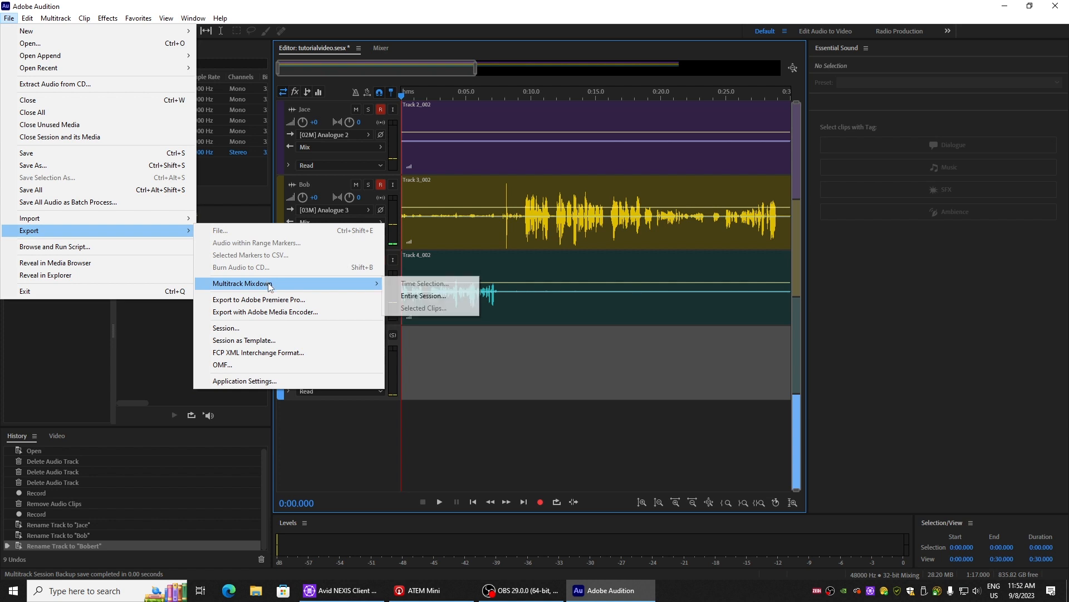
left_click(423, 297)
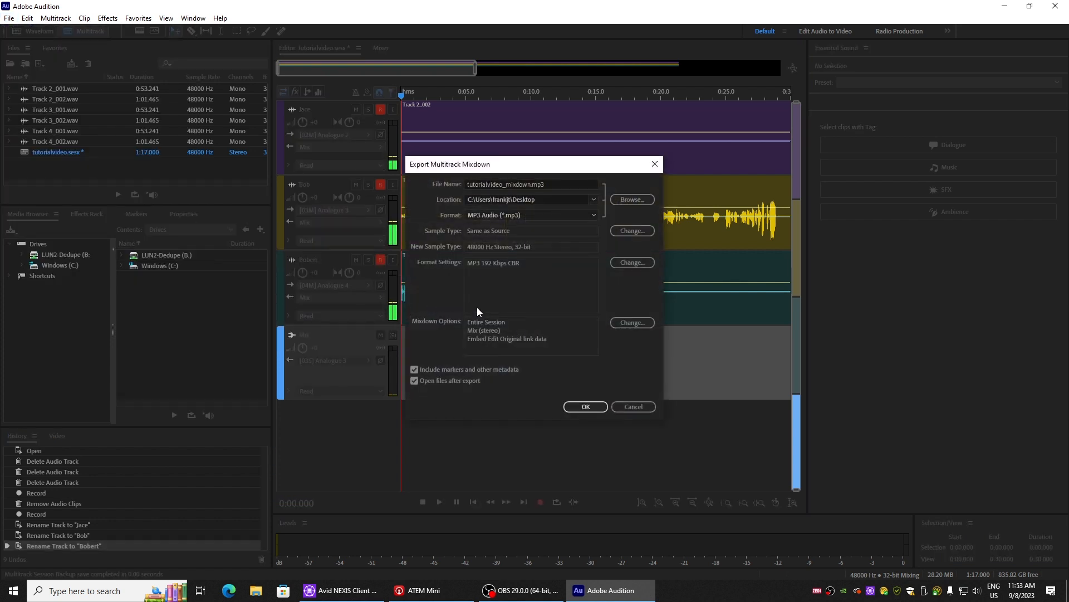
left_click_drag(532, 184, 500, 184)
key("BackSpace")
left_click(549, 215)
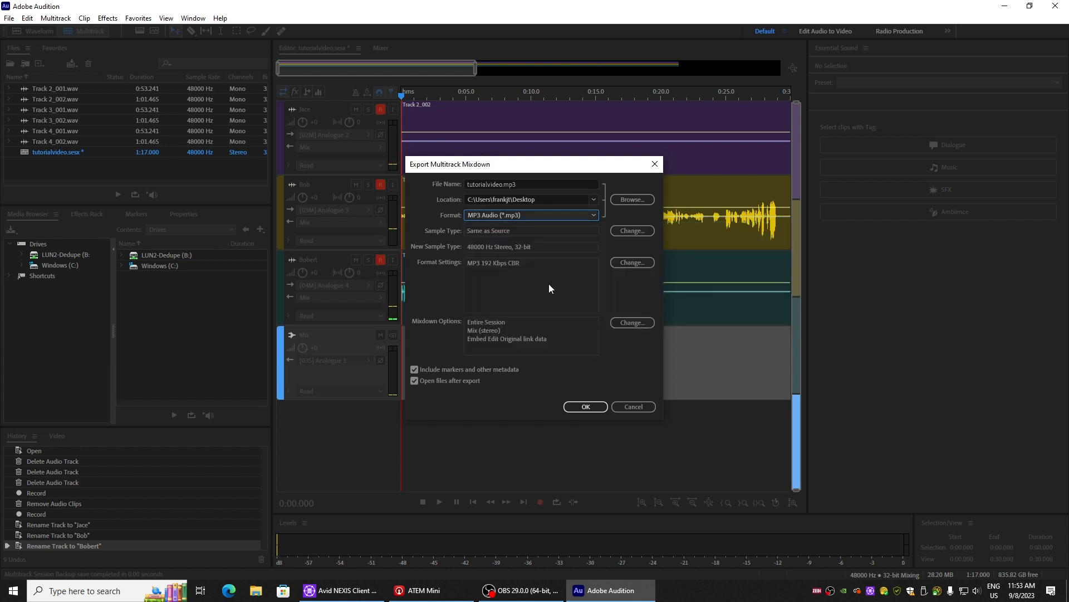
Step: Change the mixdown source from the stereo mix to all three individual tracks and export them as separate MP3 files
left_click(626, 323)
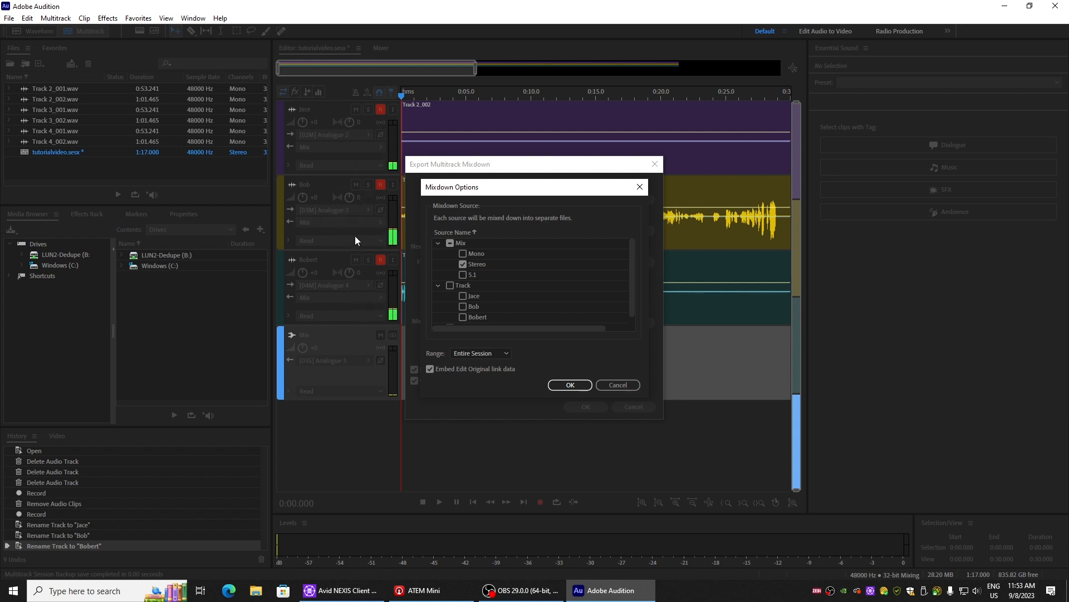
left_click(450, 244)
left_click(450, 286)
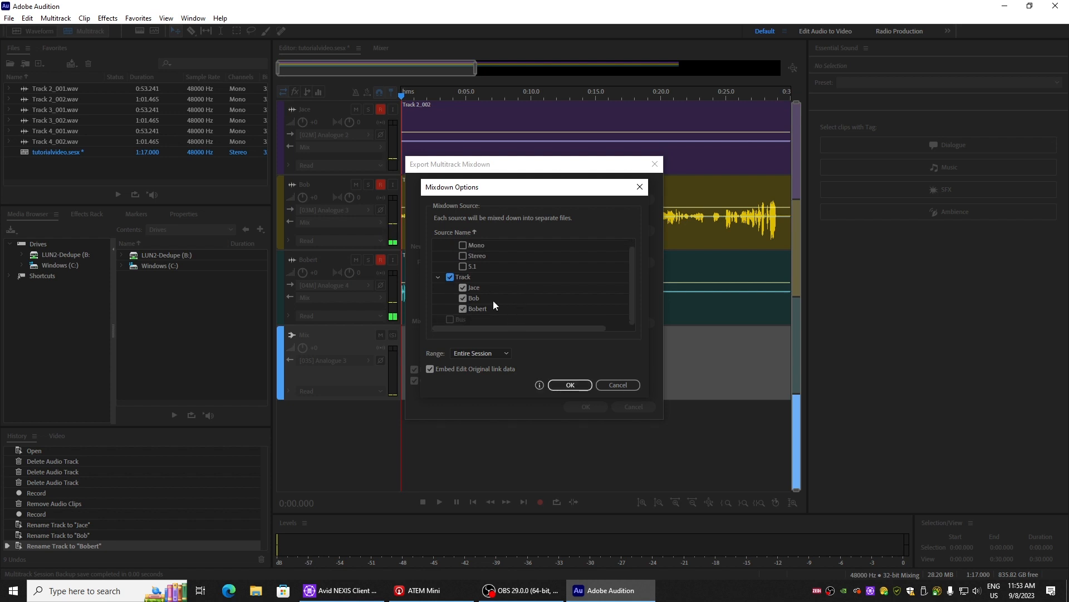
left_click(570, 385)
left_click(586, 406)
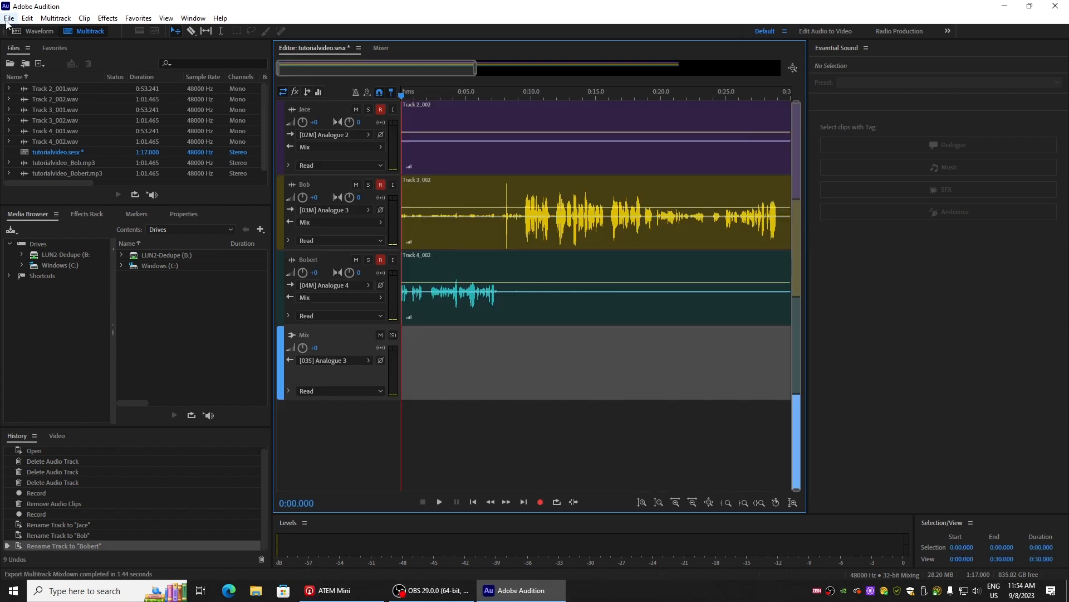
Step: Export the session to Adobe Premiere Pro with each track as a stem at 48000 Hz, opening it in Premiere Pro
left_click(8, 19)
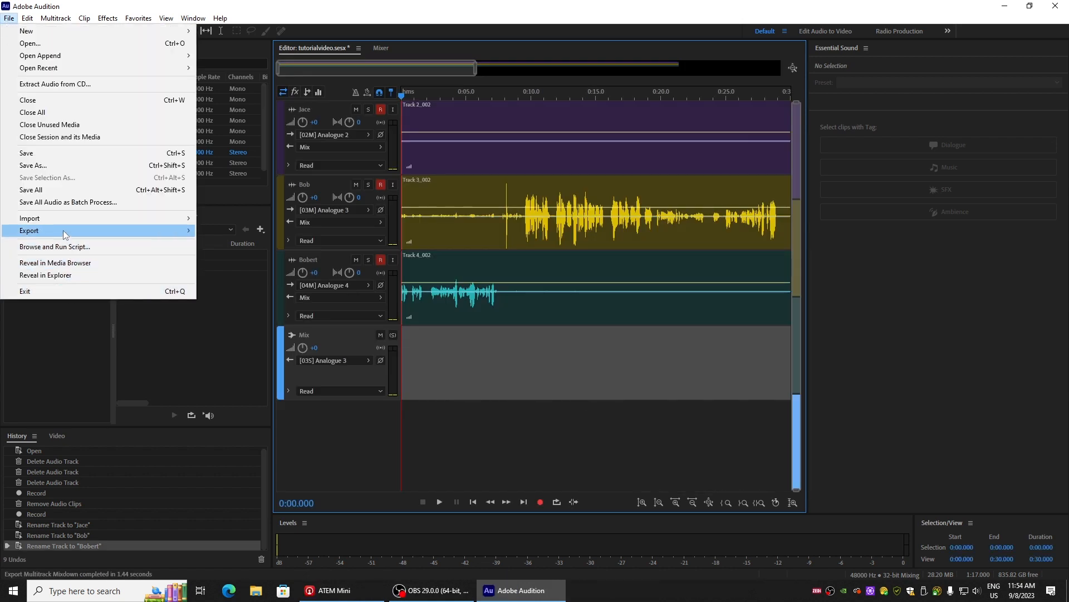
mouse_move(66, 234)
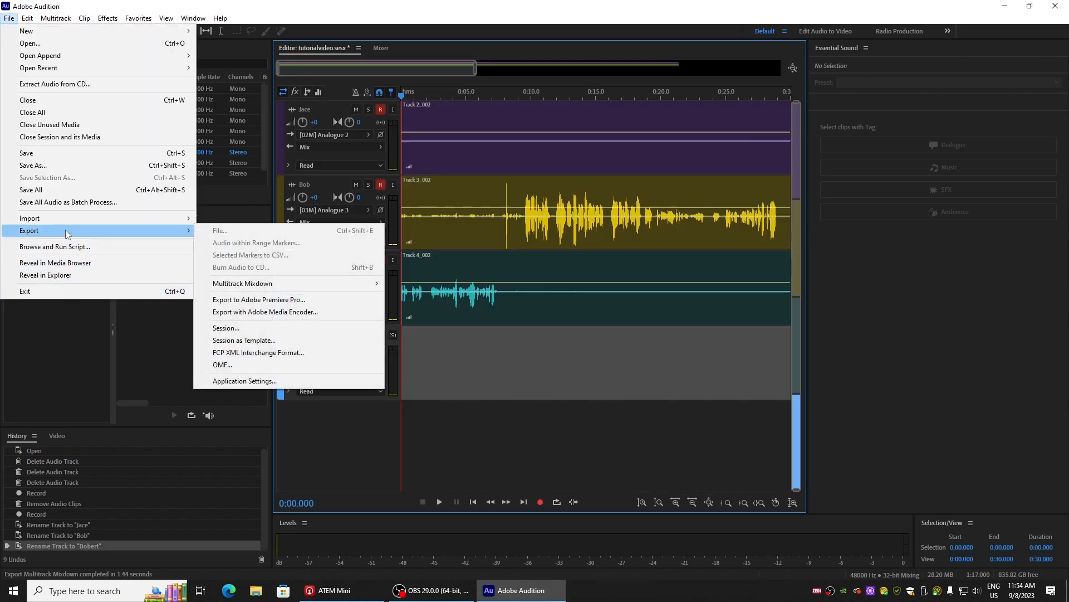
left_click(262, 299)
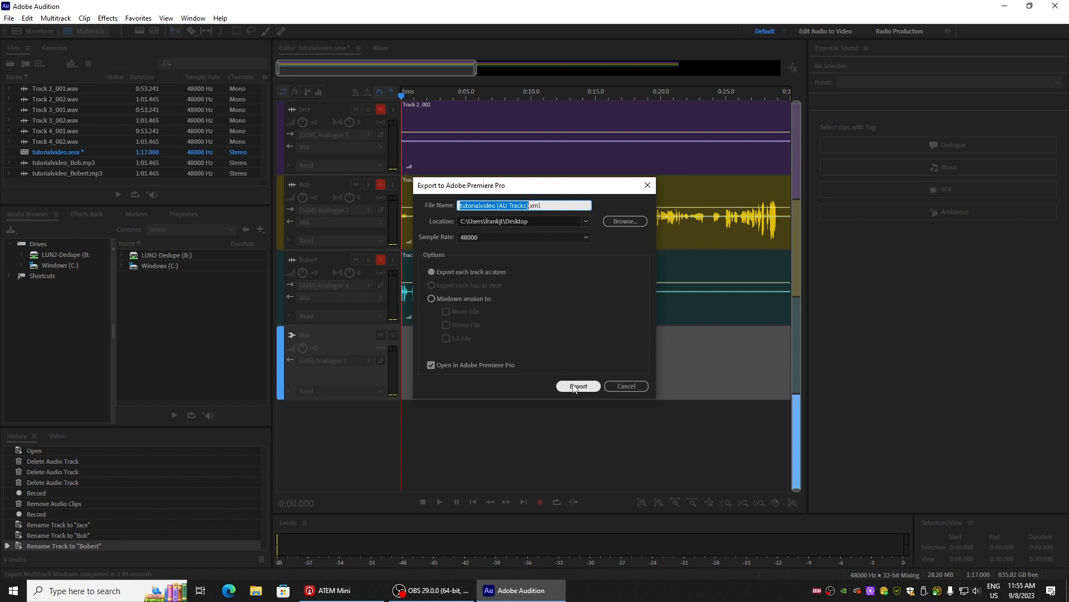
left_click(575, 386)
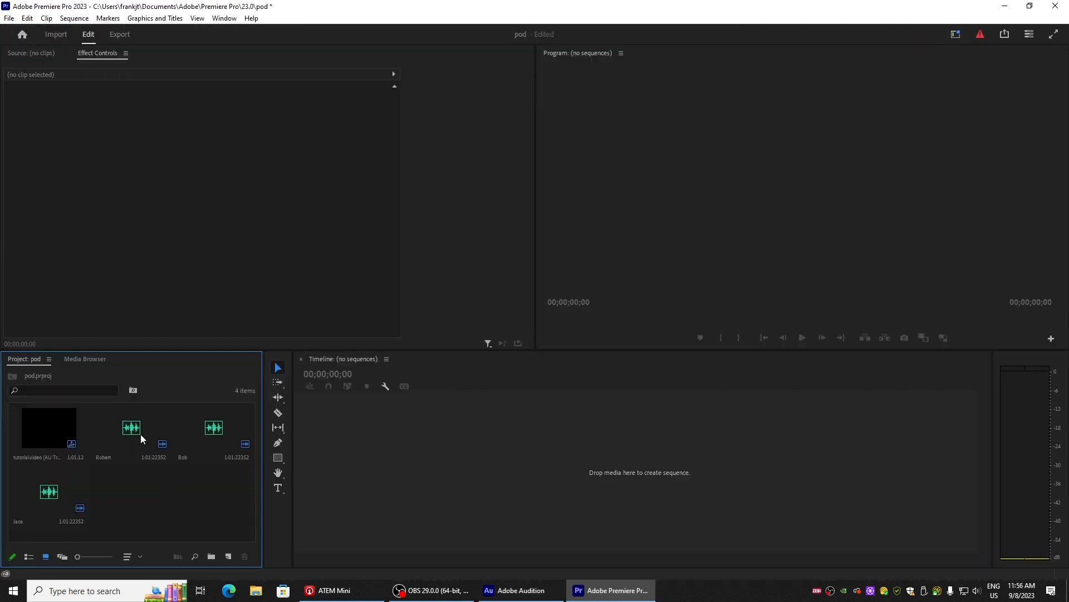
Step: In Premiere Pro, stack the three exported track stems on audio tracks A1, A2 and A3, all starting at the sequence start
left_click_drag(140, 434, 496, 490)
left_click_drag(220, 447, 435, 497)
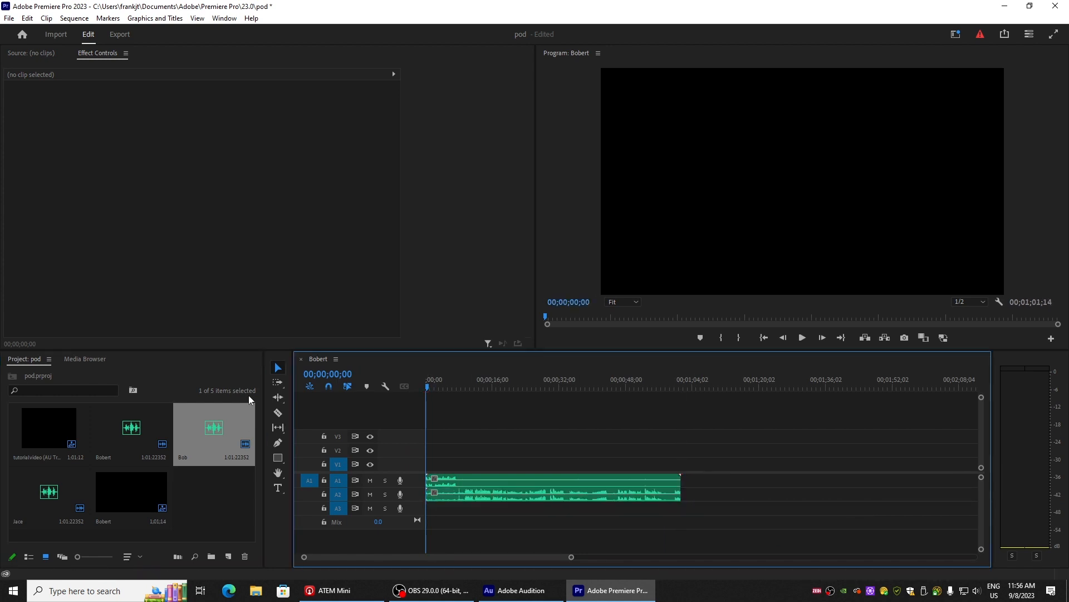
left_click_drag(50, 500, 422, 511)
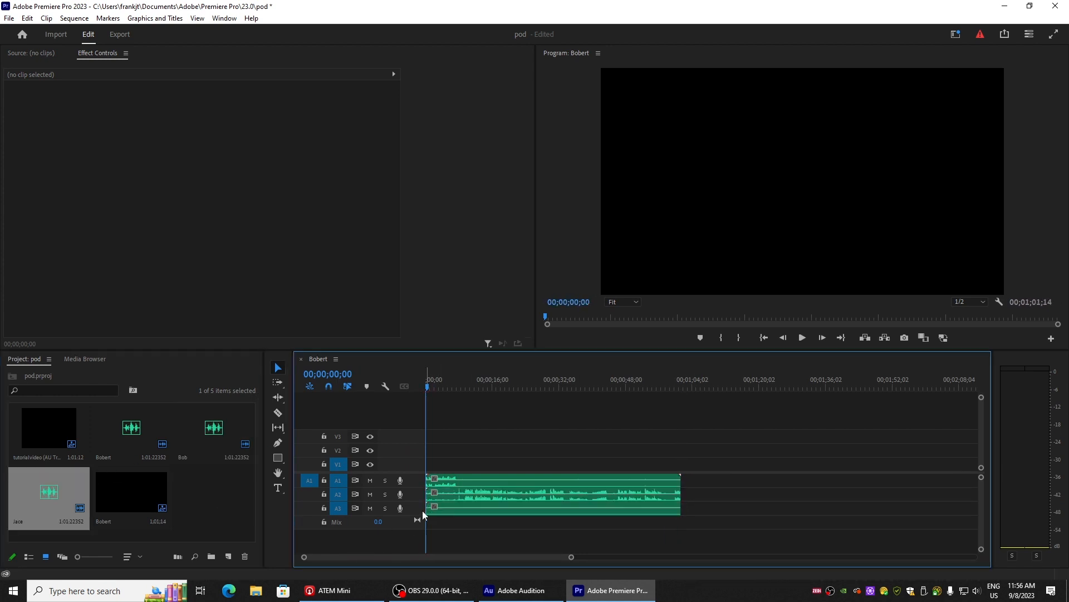
left_click(457, 507)
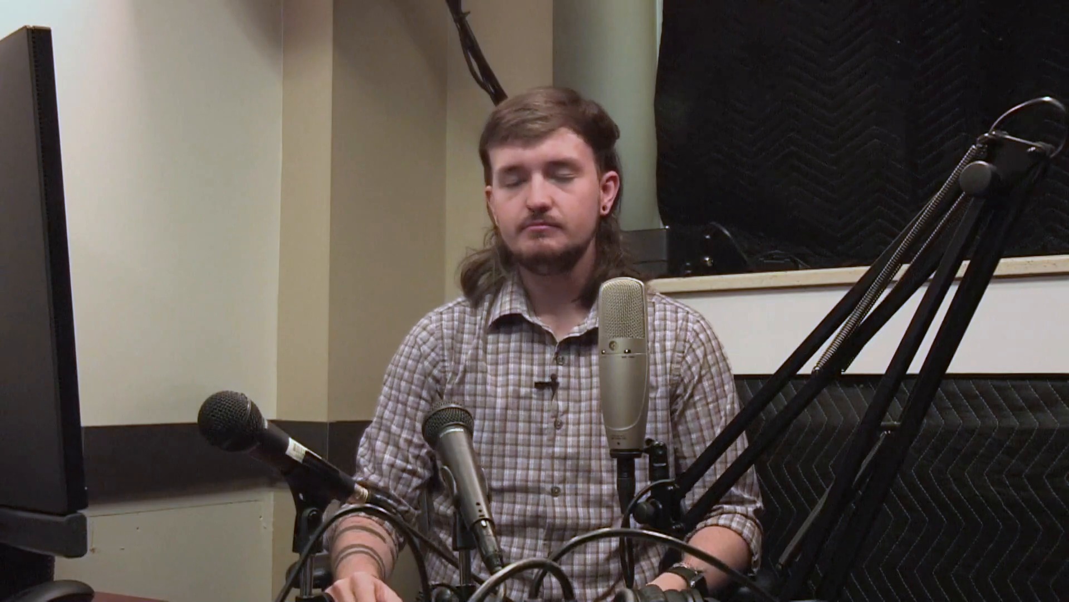